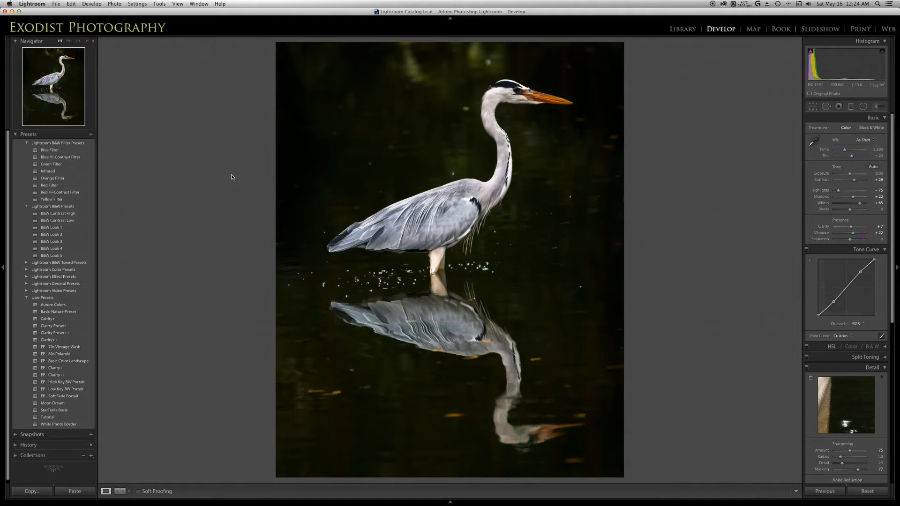
- Compare the finished heron edit with the unedited original, ending on the unedited photo
key(Right)
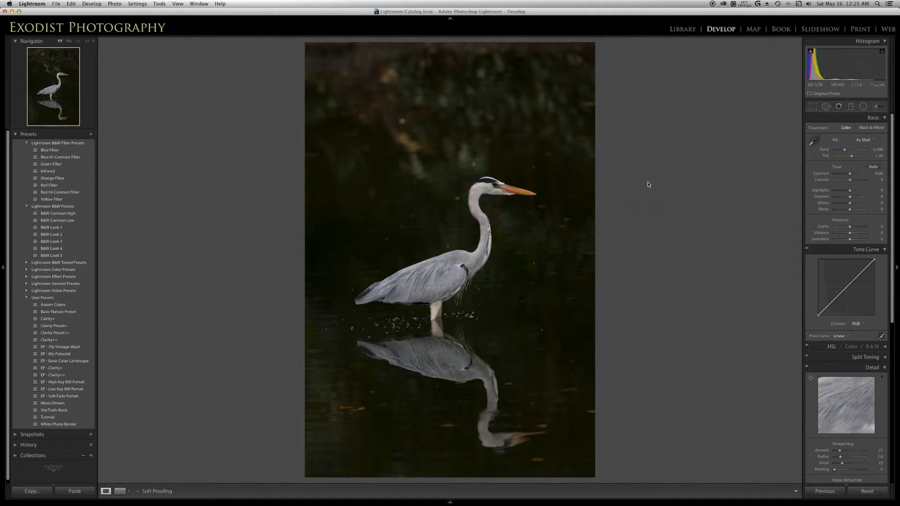
key(Right)
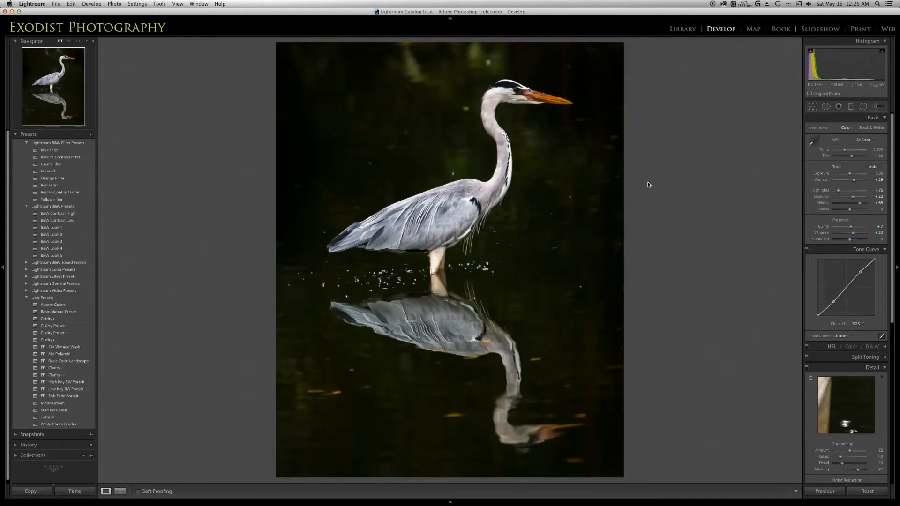
key(backslash)
key(Left)
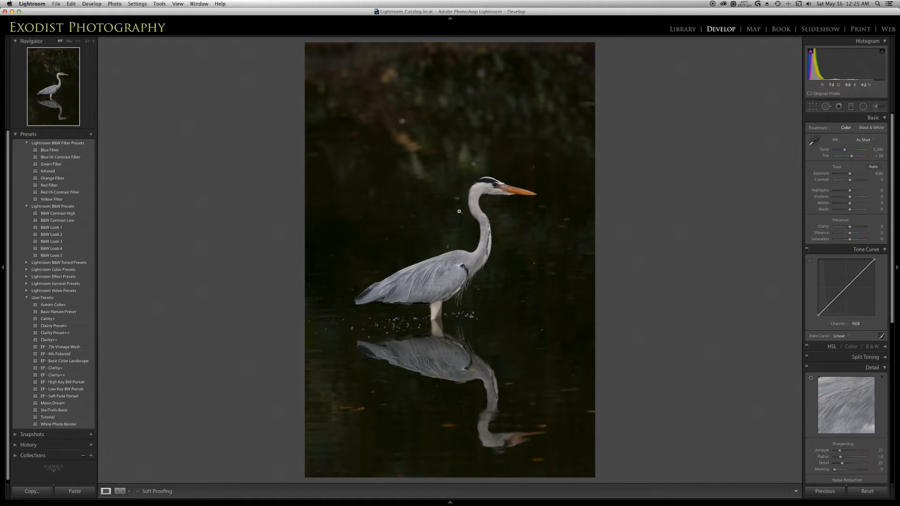
- Enable lens profile corrections with Tamron as the make, and enable Remove Chromatic Aberration
scroll(839, 235, down, 10)
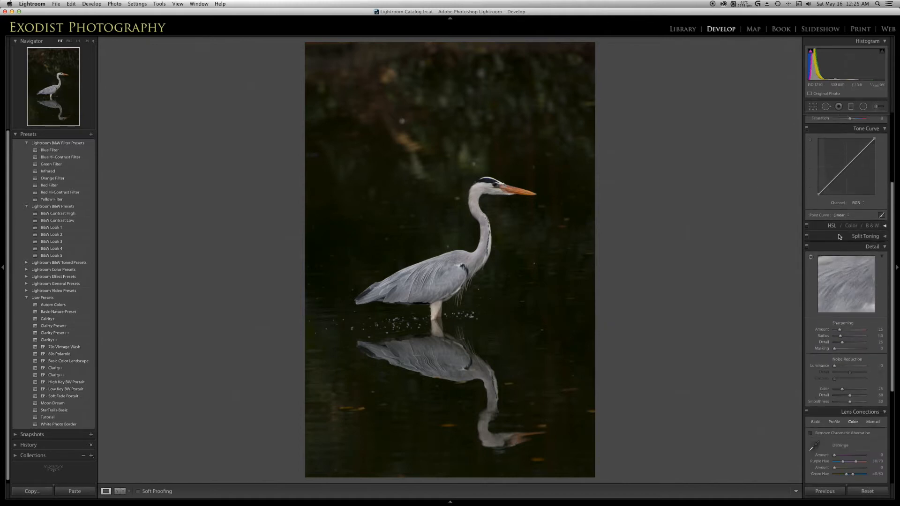
scroll(839, 236, down, 3)
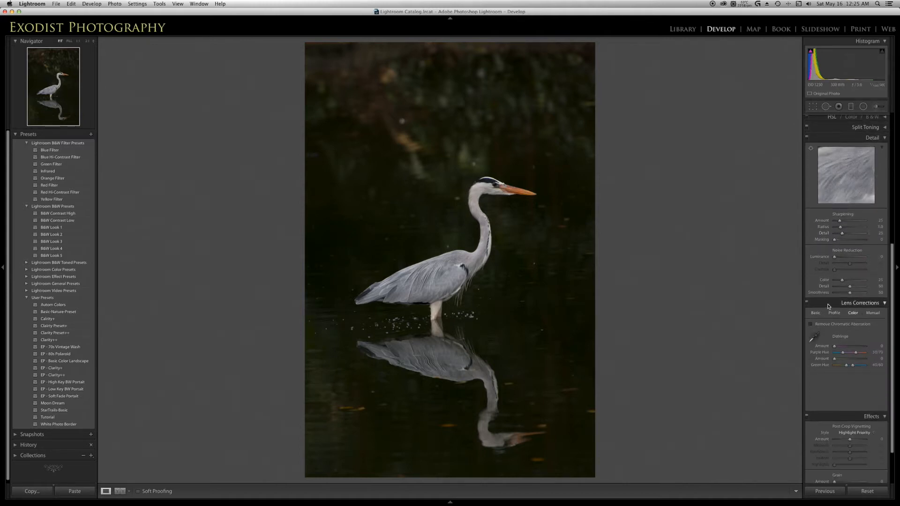
scroll(828, 305, down, 3)
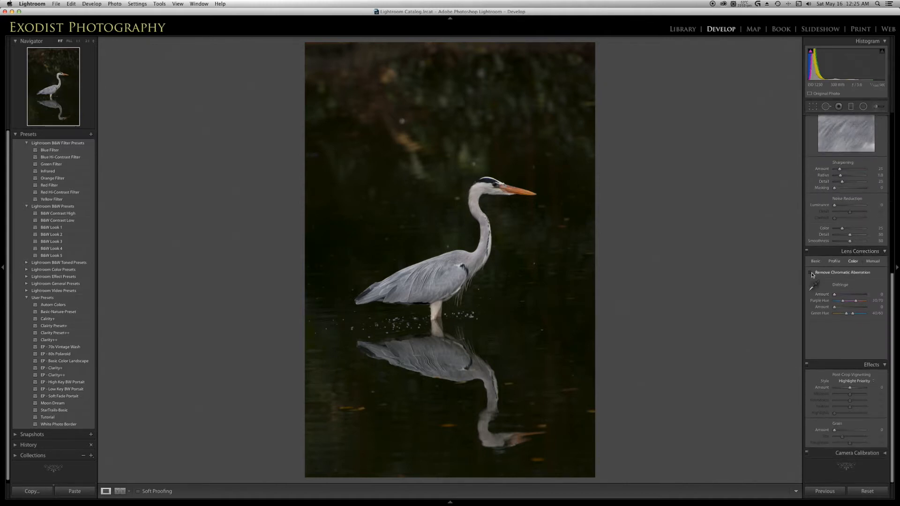
click(834, 261)
click(811, 272)
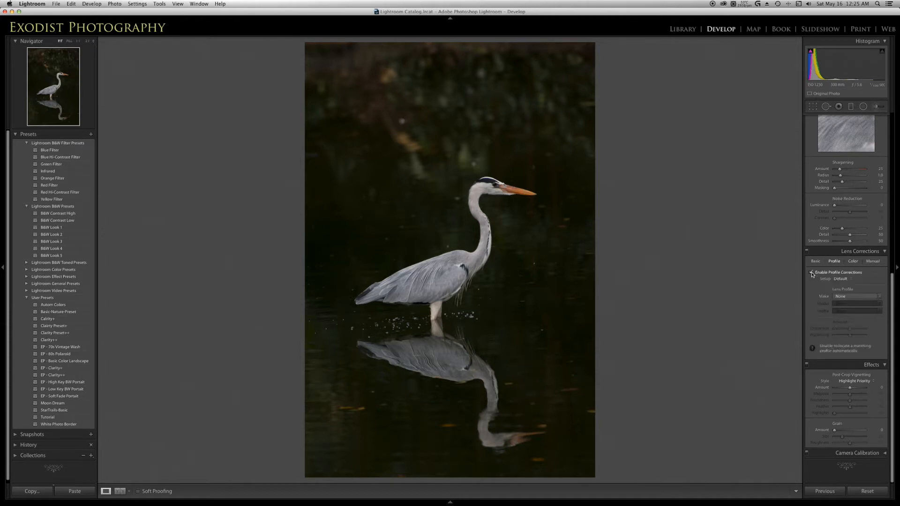
click(870, 298)
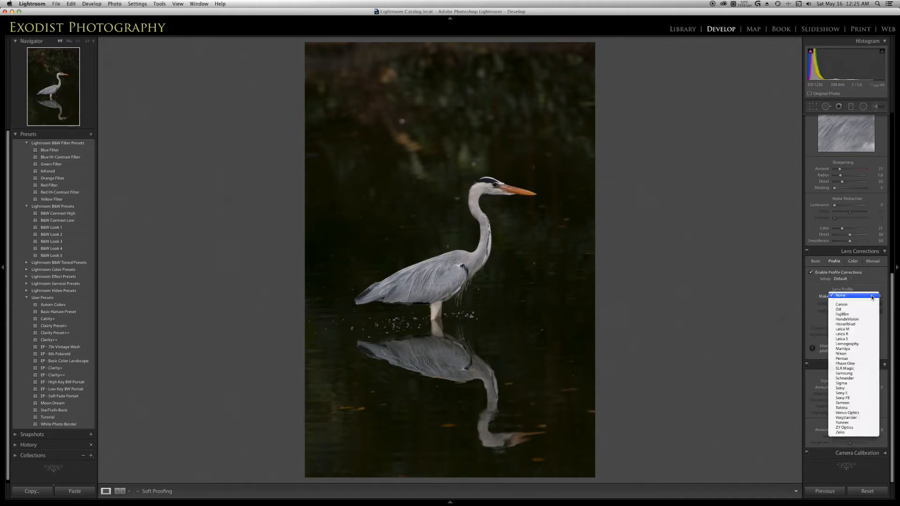
click(855, 403)
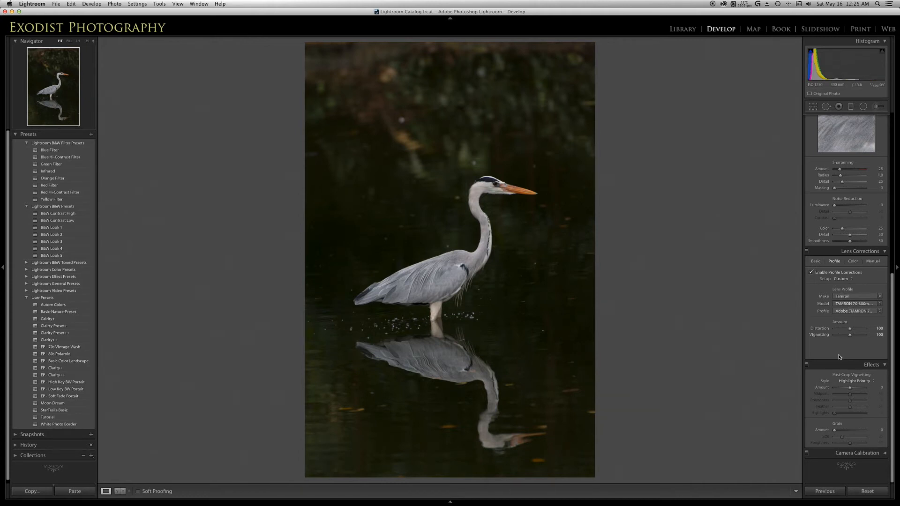
click(853, 261)
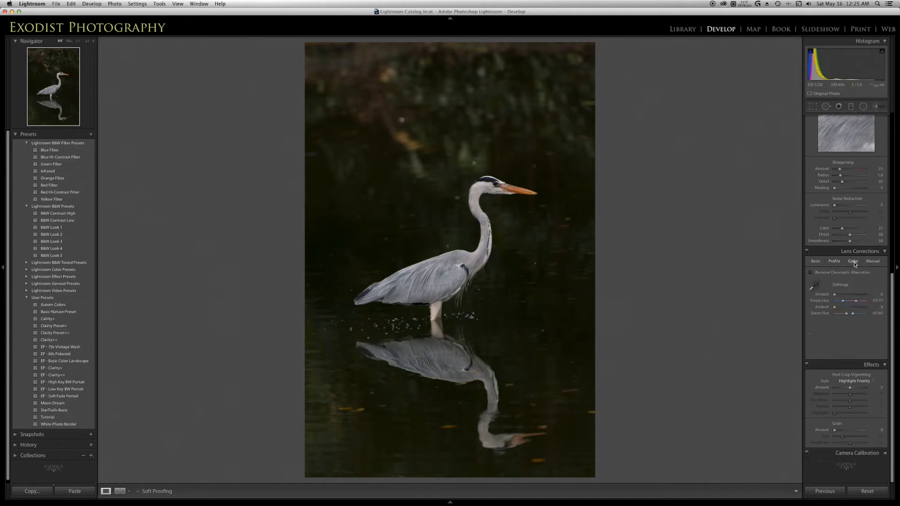
click(811, 273)
- Start cropping the heron photo with the 4 x 5 / 8 x 10 aspect ratio
scroll(847, 330, up, 10)
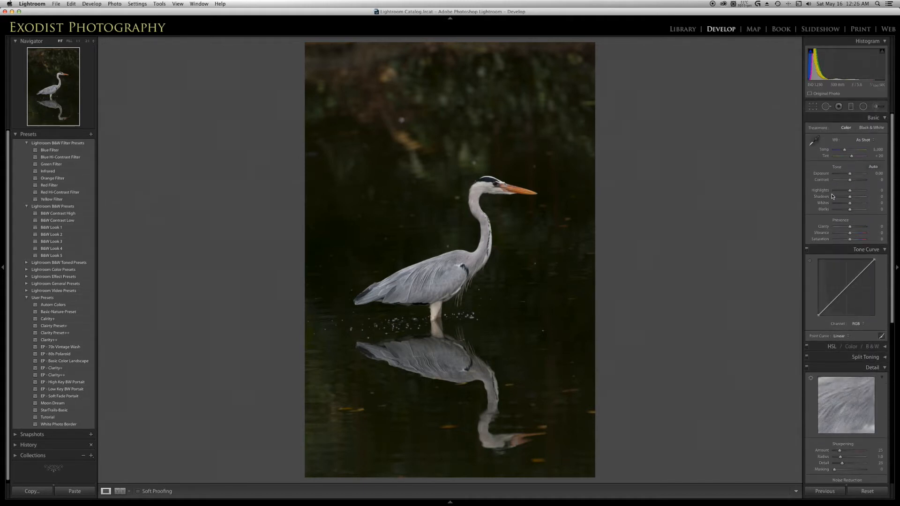
click(814, 107)
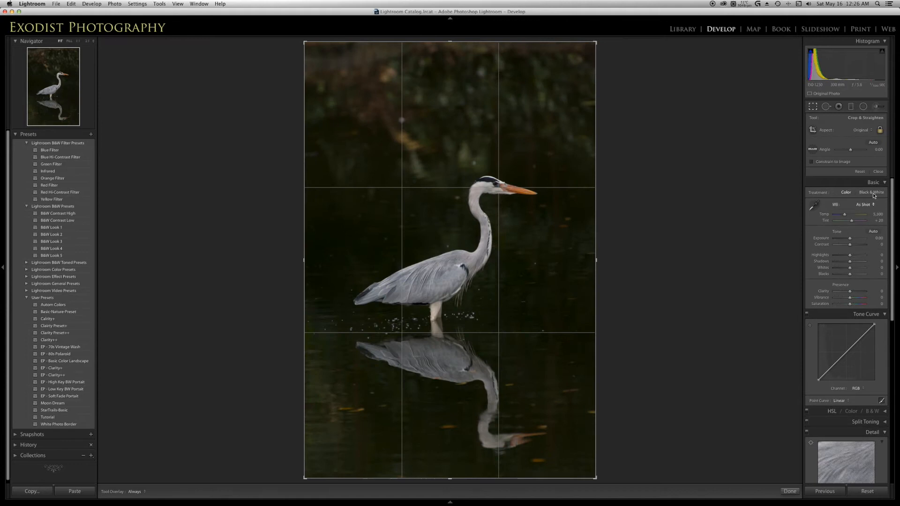
click(868, 131)
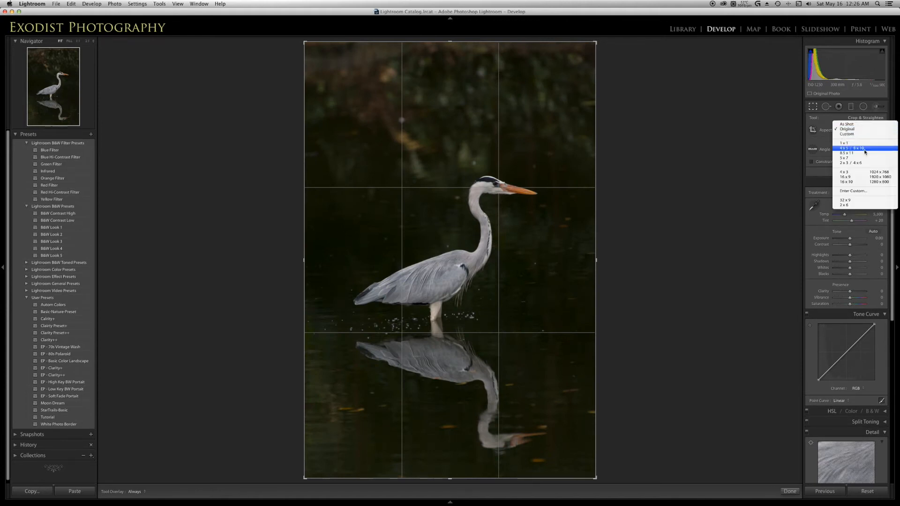
click(860, 149)
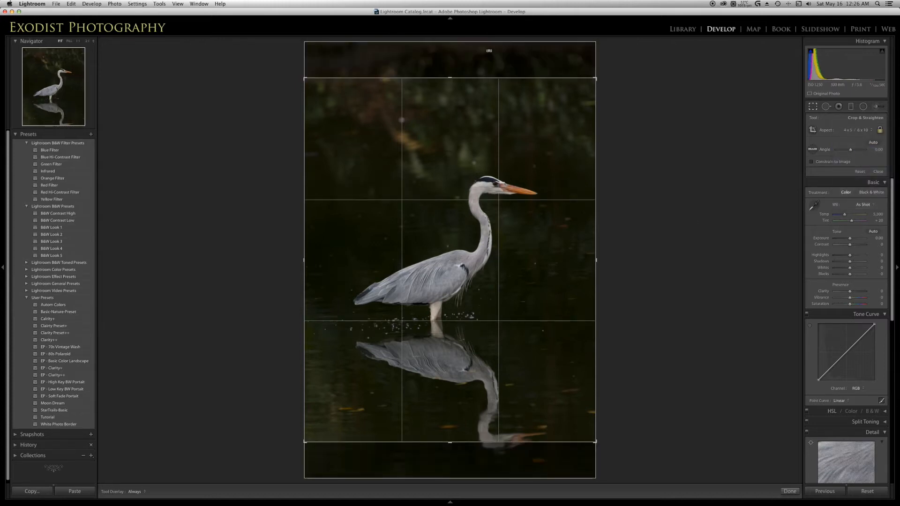
- Tighten the crop around the heron and its reflection, leaving more space above than below, and apply it
drag(467, 263, 473, 225)
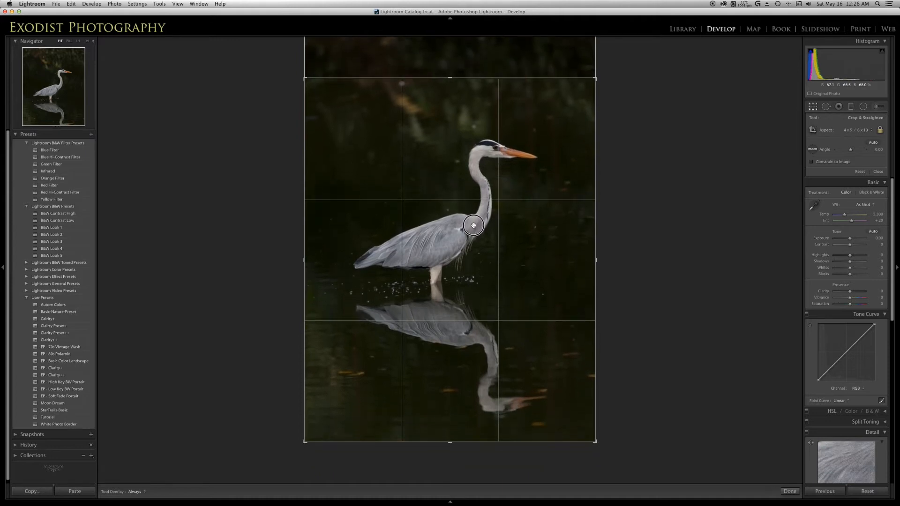
drag(303, 76, 312, 90)
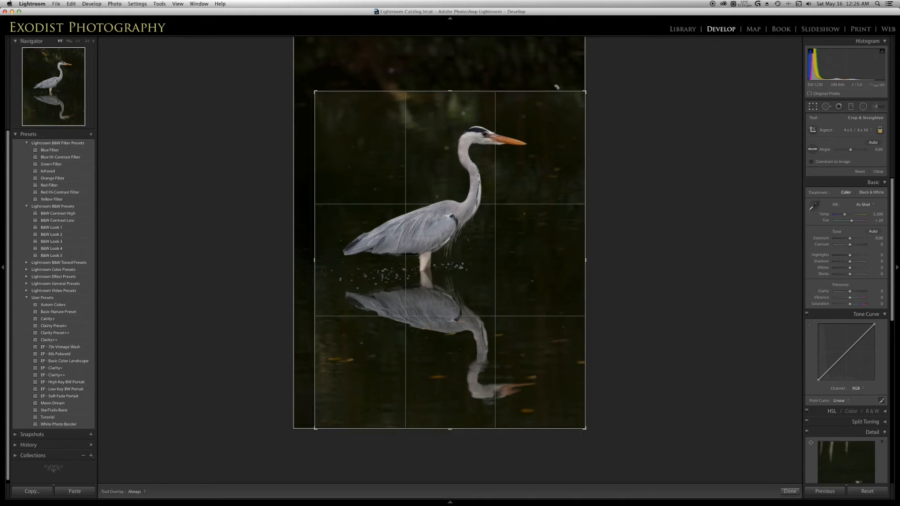
drag(584, 91, 574, 93)
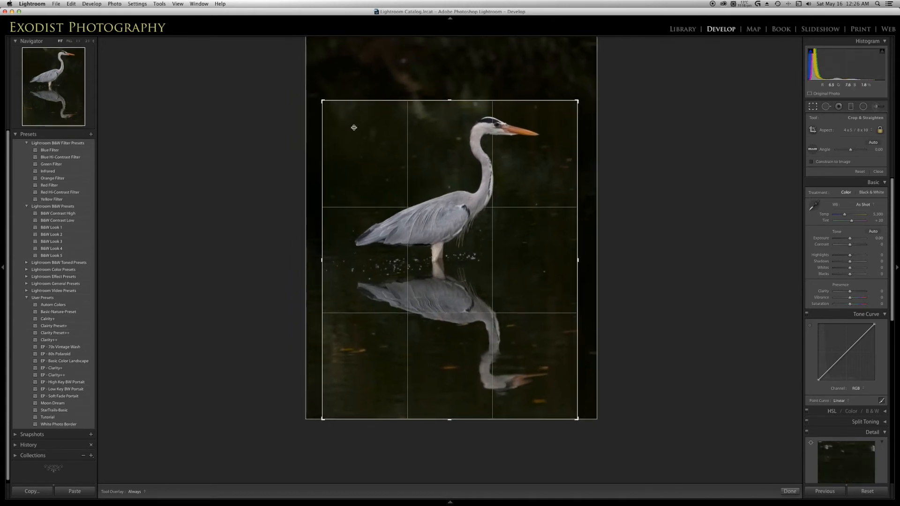
drag(423, 195, 431, 207)
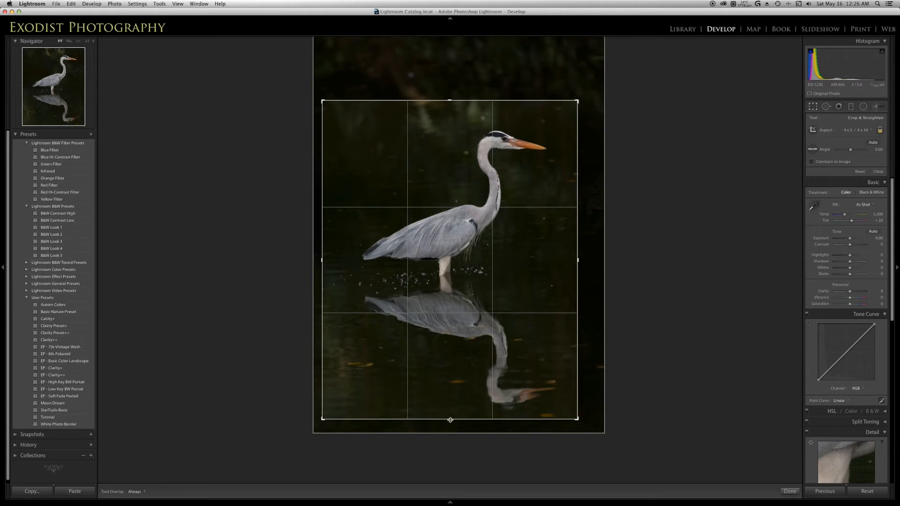
drag(449, 421, 450, 421)
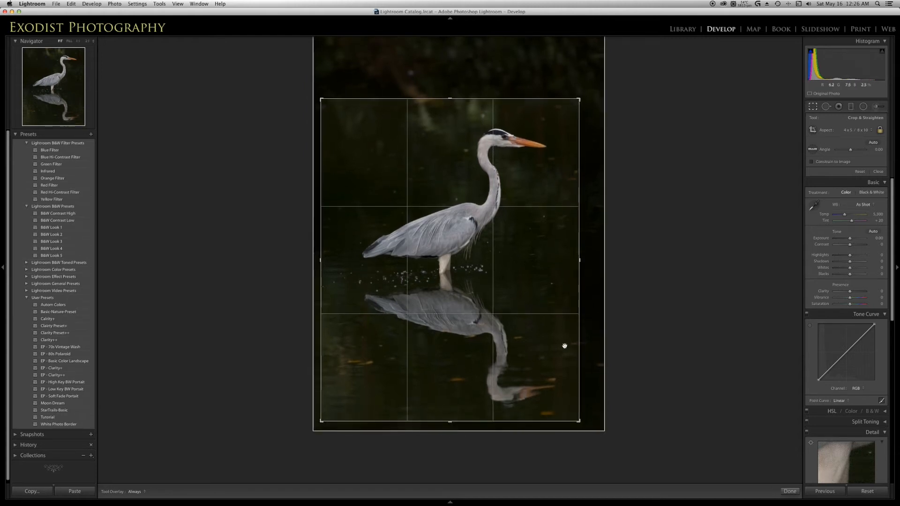
drag(487, 280, 482, 282)
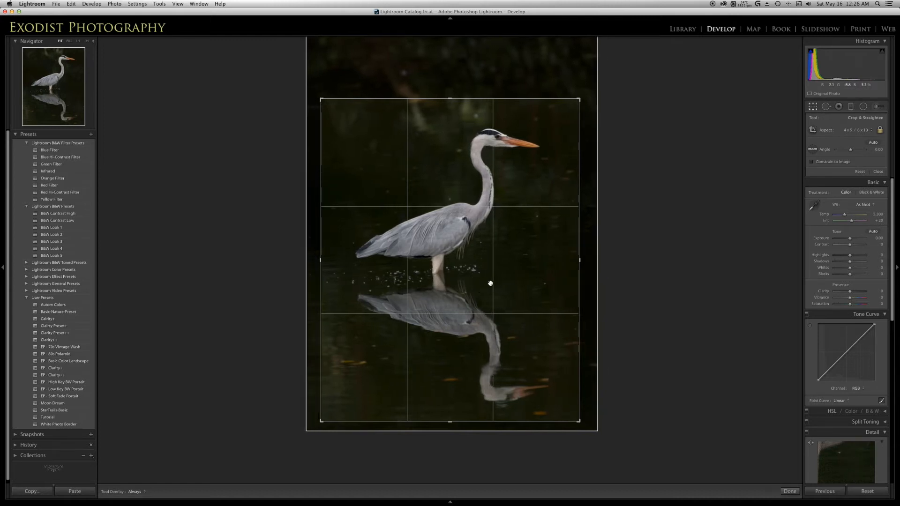
click(790, 491)
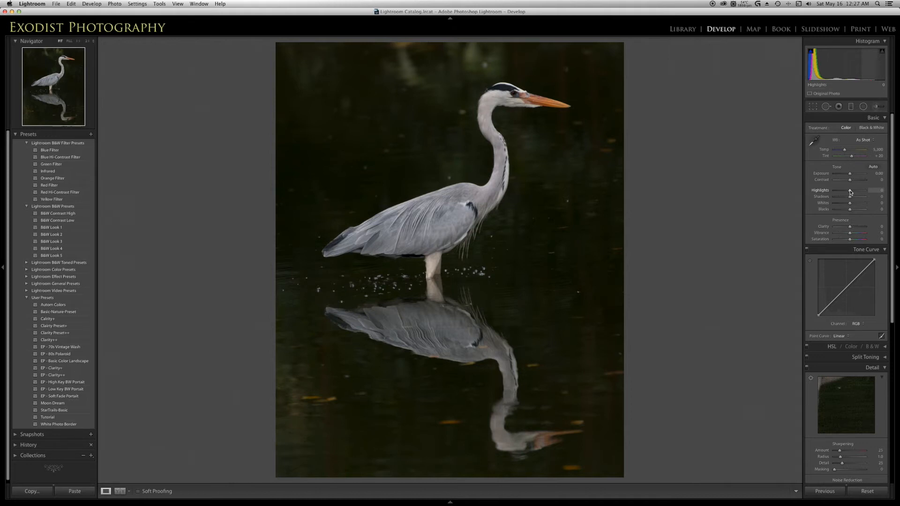
drag(850, 190, 874, 199)
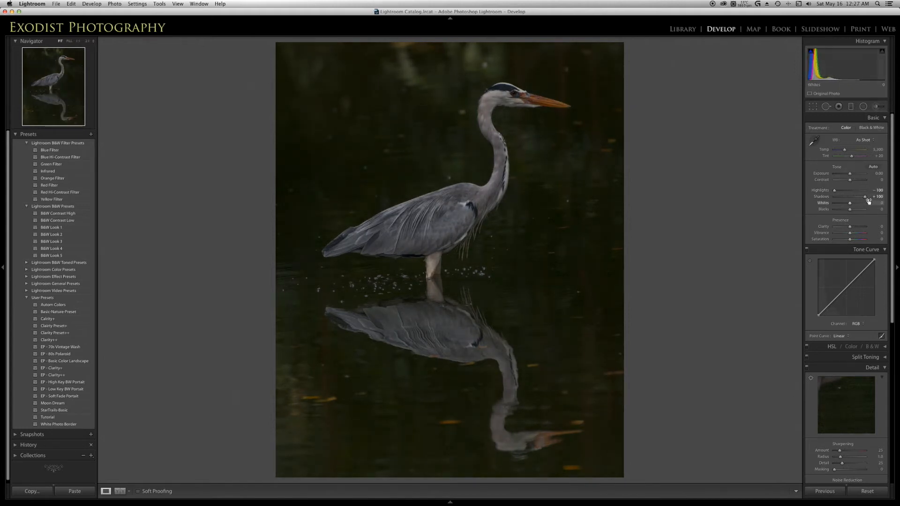
double_click(821, 190)
double_click(824, 197)
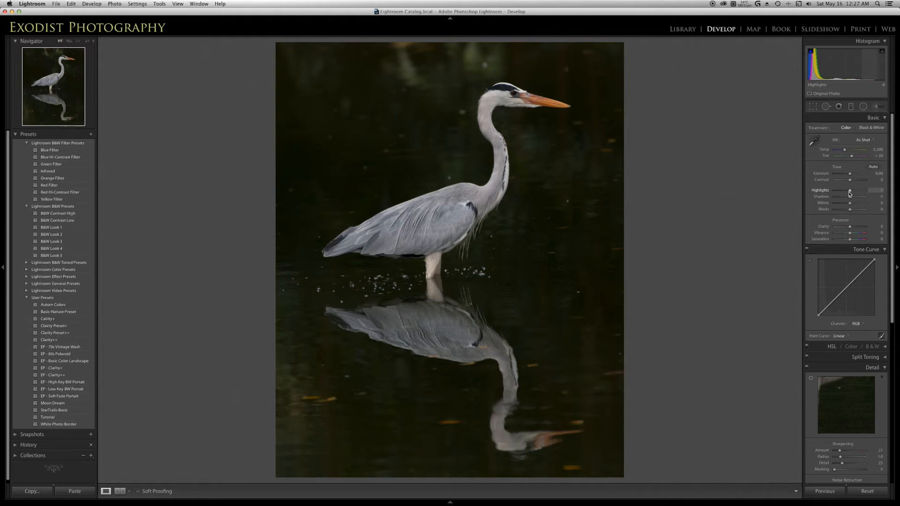
- Set Whites to +65, Highlights to -76, Shadows to +23, Clarity to +7 and Vibrance to +23
drag(849, 193, 860, 206)
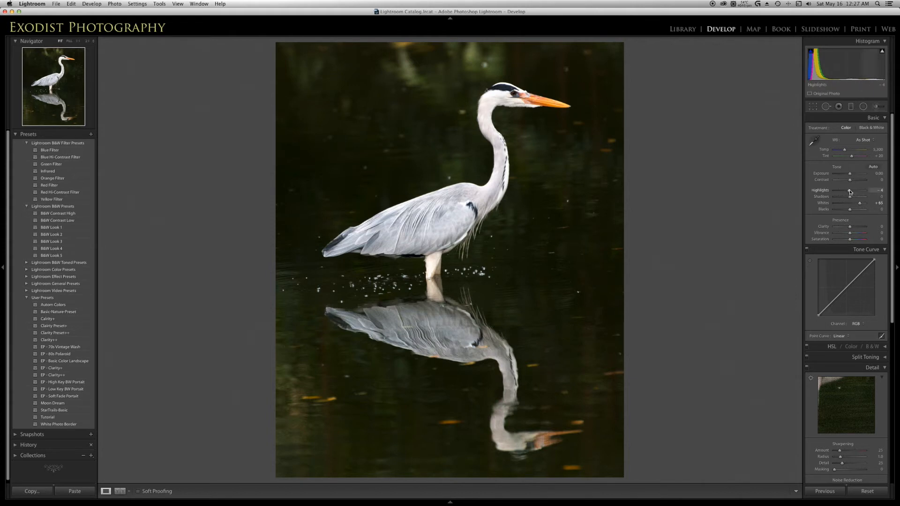
drag(850, 192, 839, 192)
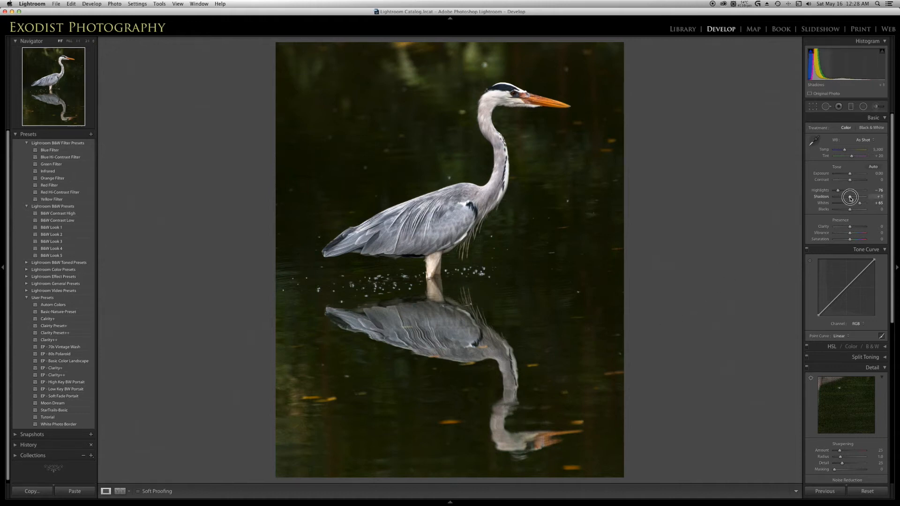
mouse_move(851, 198)
mouse_down()
mouse_move(862, 199)
mouse_move(853, 198)
mouse_up()
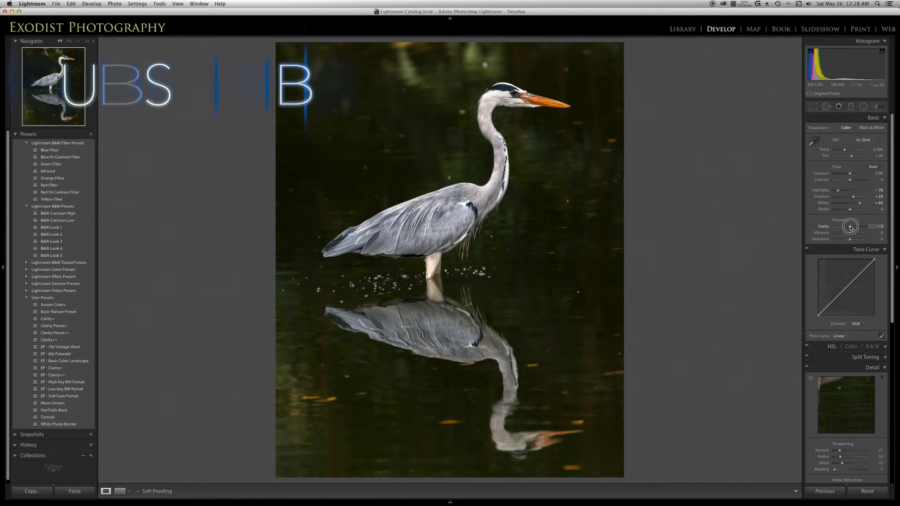
drag(850, 228, 851, 228)
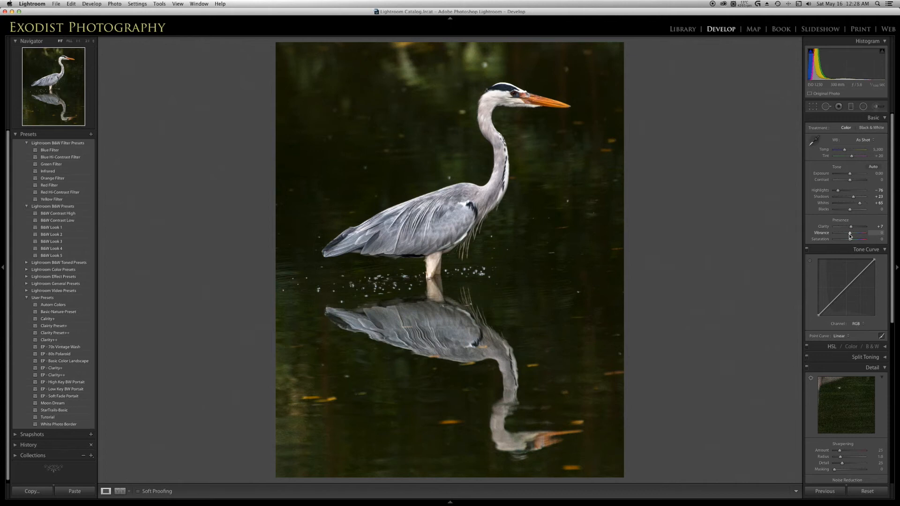
drag(849, 236, 853, 236)
- Add a slightly lowered shadow point and a highlight point to the RGB tone curve
scroll(847, 248, down, 3)
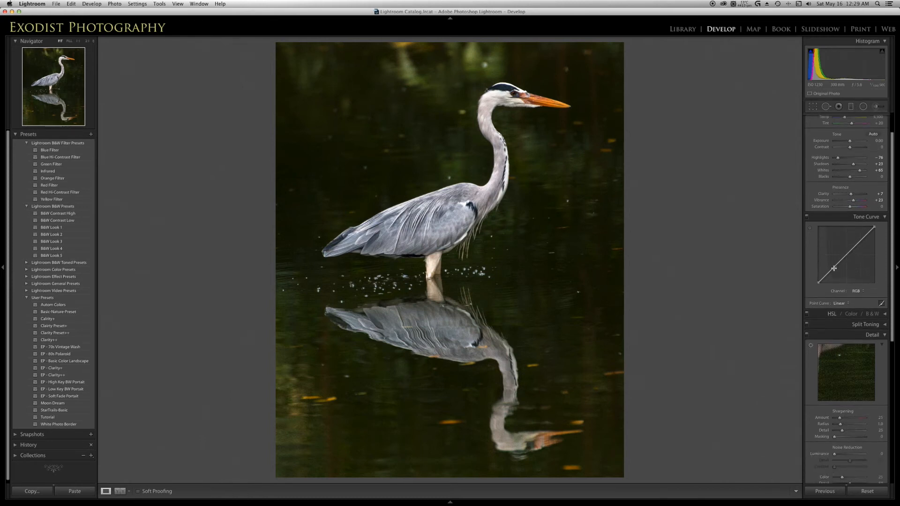
click(832, 270)
drag(832, 270, 833, 271)
click(860, 241)
- Set the photo's Contrast to +27
scroll(861, 239, up, 3)
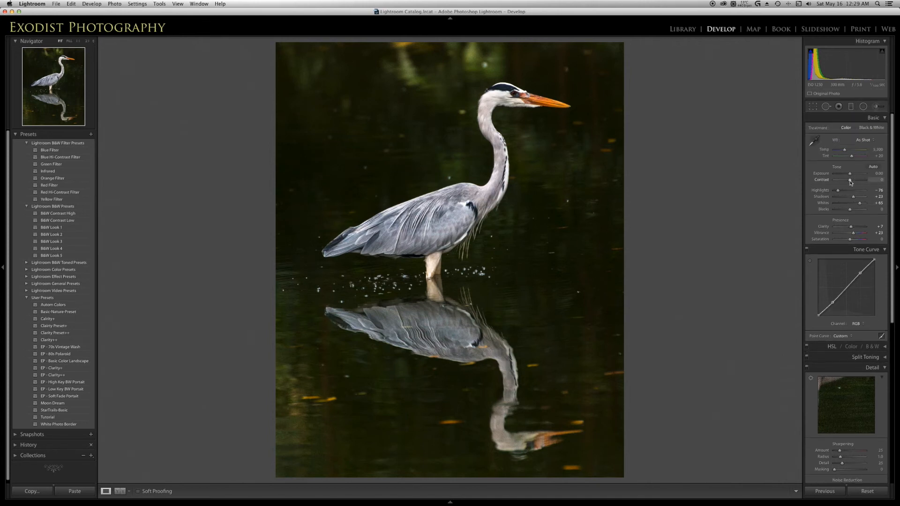
drag(850, 182, 851, 182)
drag(851, 182, 853, 180)
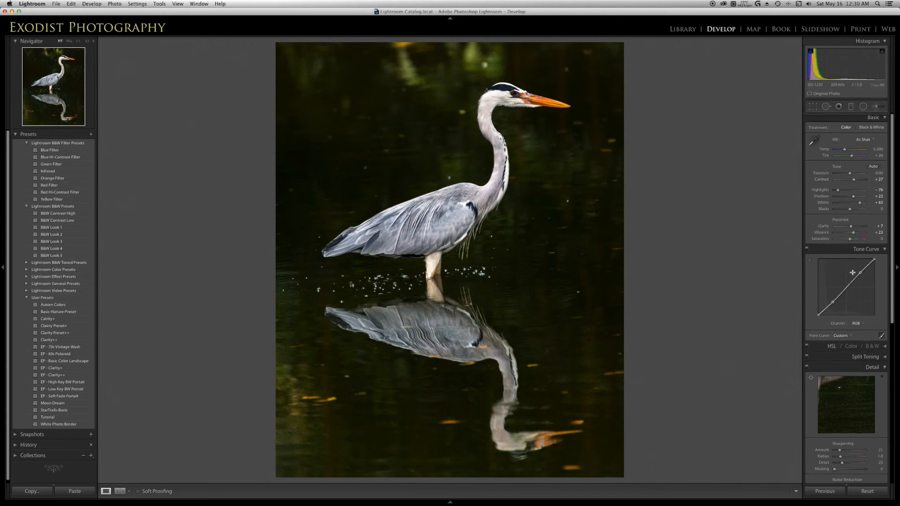
- Set sharpening Amount to 74 and Masking to 75, and noise reduction Luminance to 26 and Color to 50
scroll(852, 261, down, 5)
scroll(852, 261, down, 1)
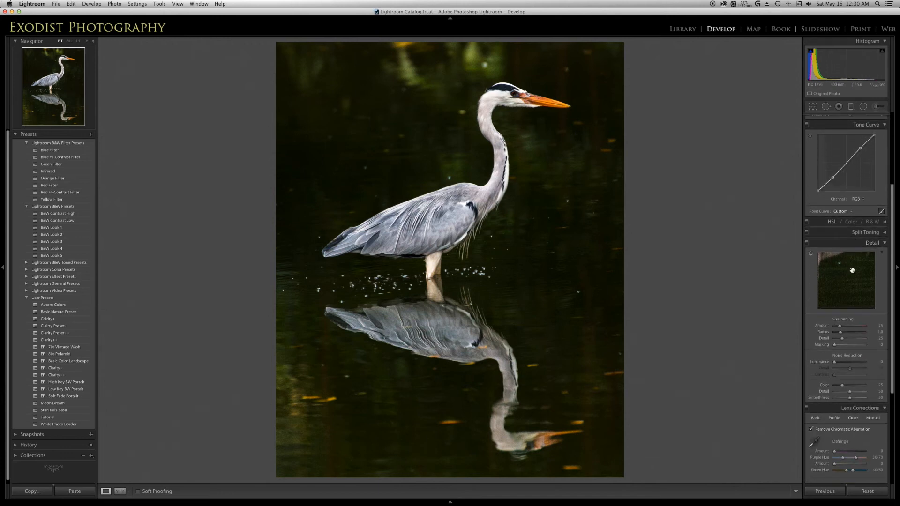
scroll(850, 285, down, 2)
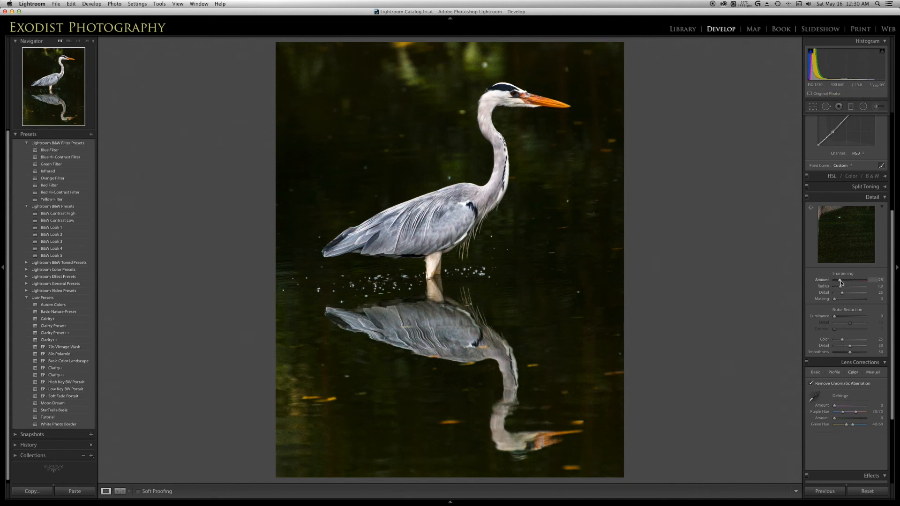
drag(840, 280, 840, 281)
drag(839, 280, 850, 280)
key(alt)
drag(835, 300, 855, 300)
drag(857, 299, 857, 300)
drag(835, 317, 842, 316)
drag(842, 339, 852, 342)
- Darken the photo's edges with a Highlight Priority post-crop vignette, Amount -24
scroll(869, 290, down, 2)
scroll(868, 290, down, 3)
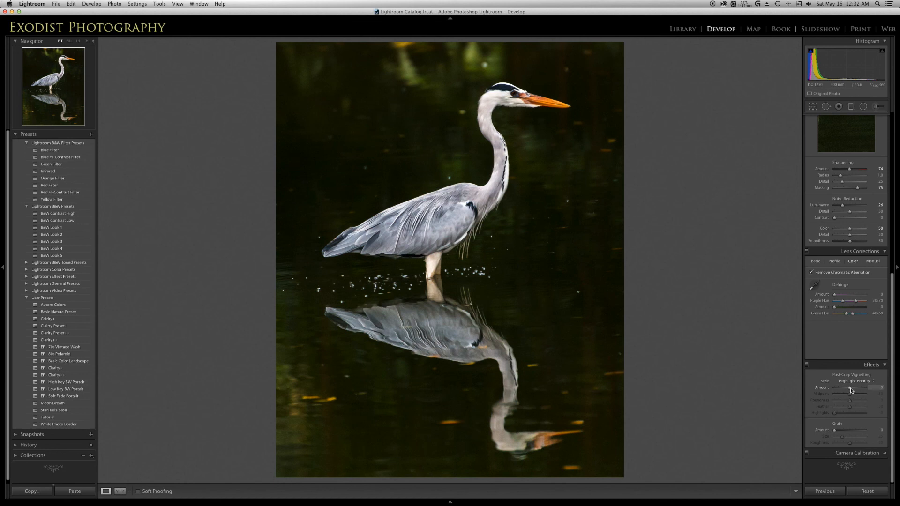
drag(851, 390, 847, 389)
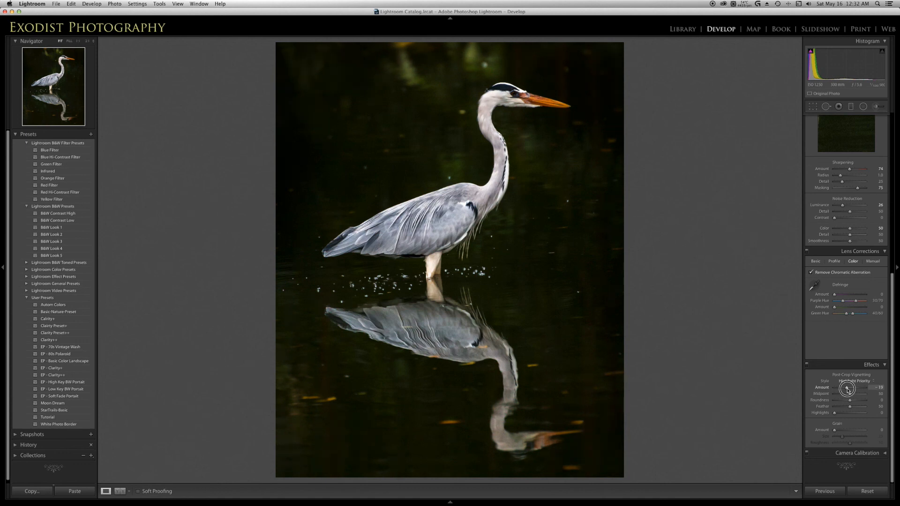
drag(847, 389, 847, 389)
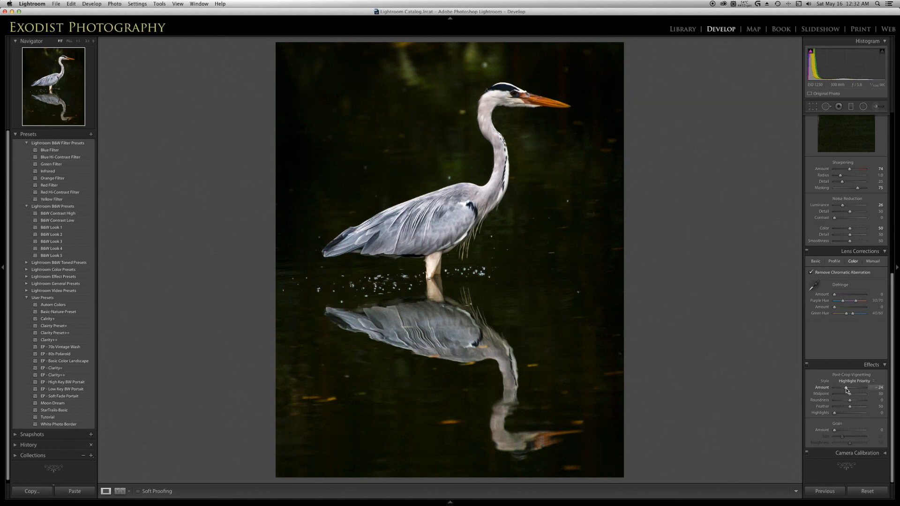